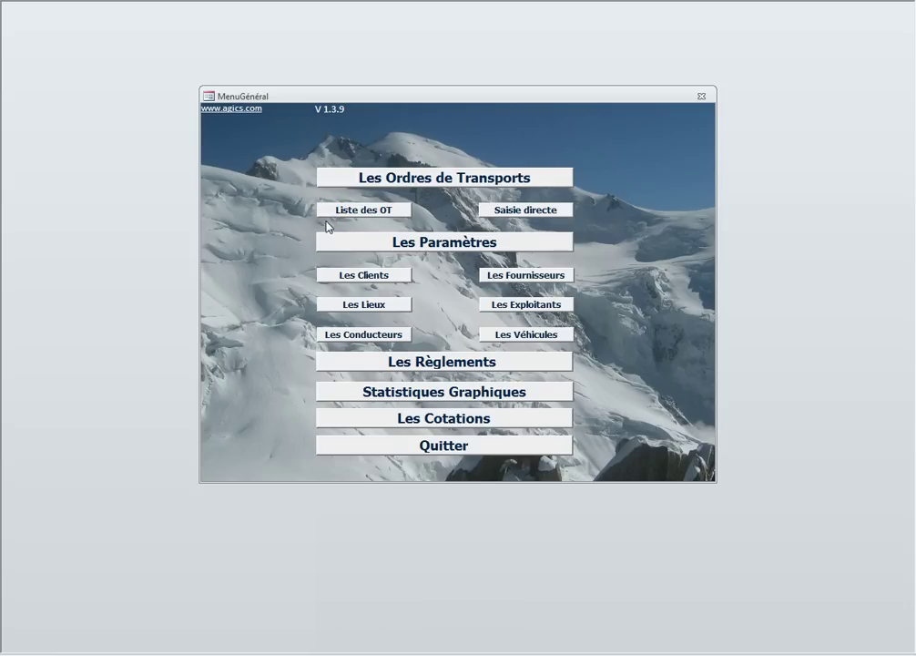
# Open the list of transport orders (Liste des OT) and look through its available sort criteria
pyautogui.click(379, 216)
pyautogui.click(357, 250)
pyautogui.click(374, 274)
pyautogui.click(452, 361)
pyautogui.click(369, 212)
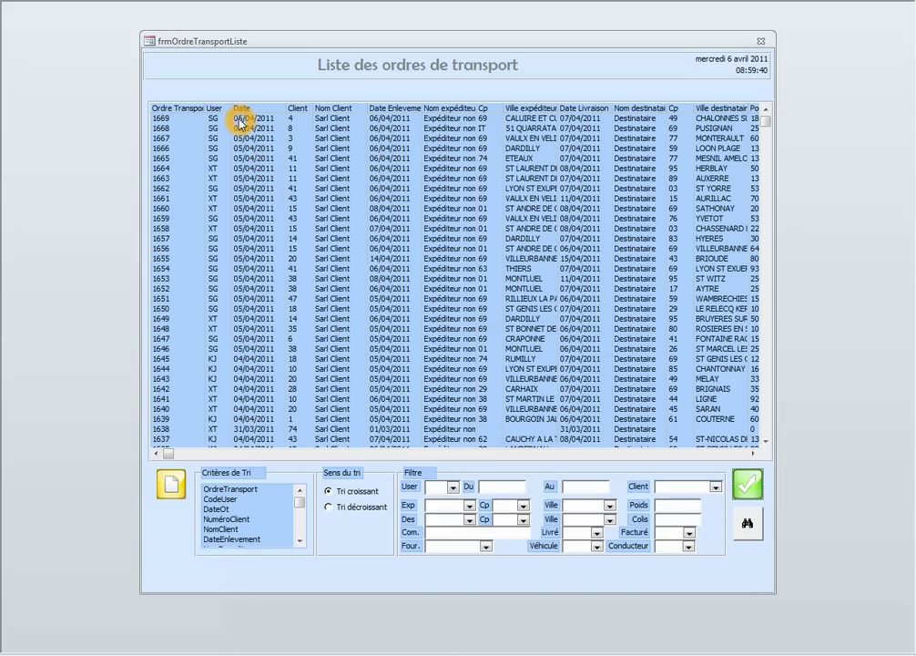
pyautogui.click(218, 490)
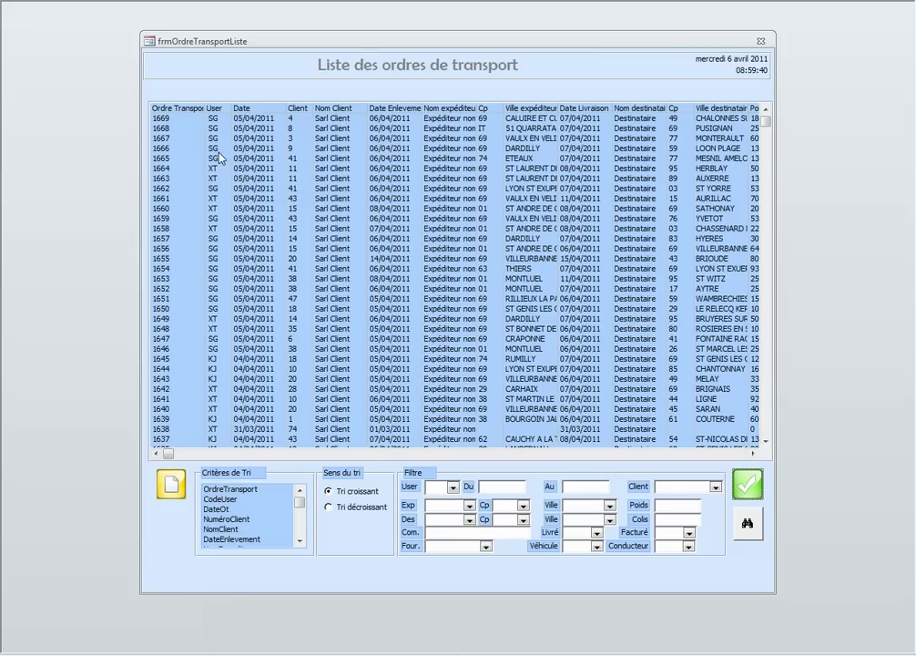
pyautogui.click(298, 512)
pyautogui.moveTo(299, 520)
pyautogui.mouseDown()
pyautogui.moveTo(301, 535)
pyautogui.moveTo(301, 509)
pyautogui.mouseUp()
pyautogui.click(178, 130)
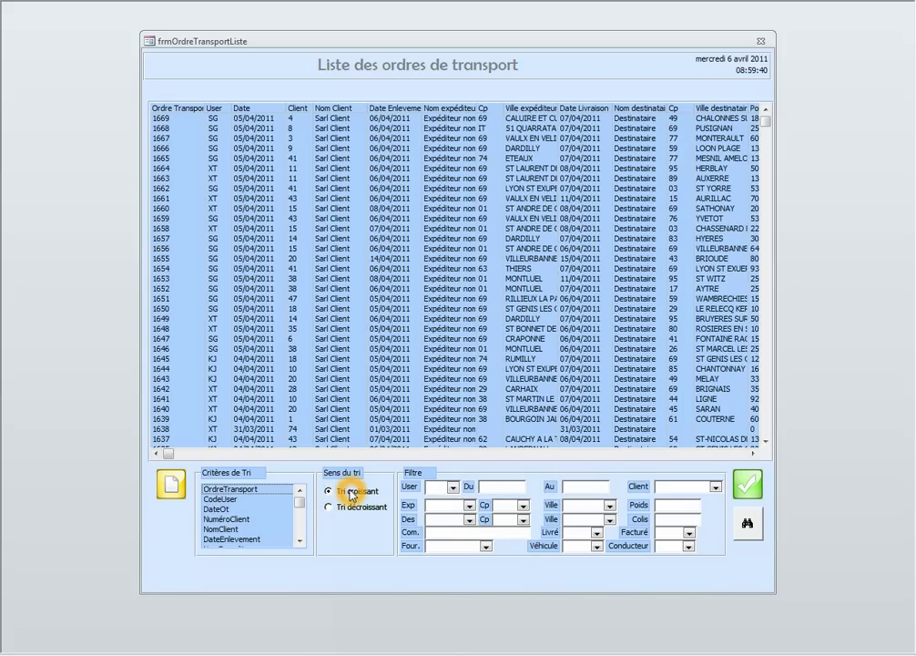
# Filter the transport order list by user XT, without any date limits, and run the search
pyautogui.click(454, 487)
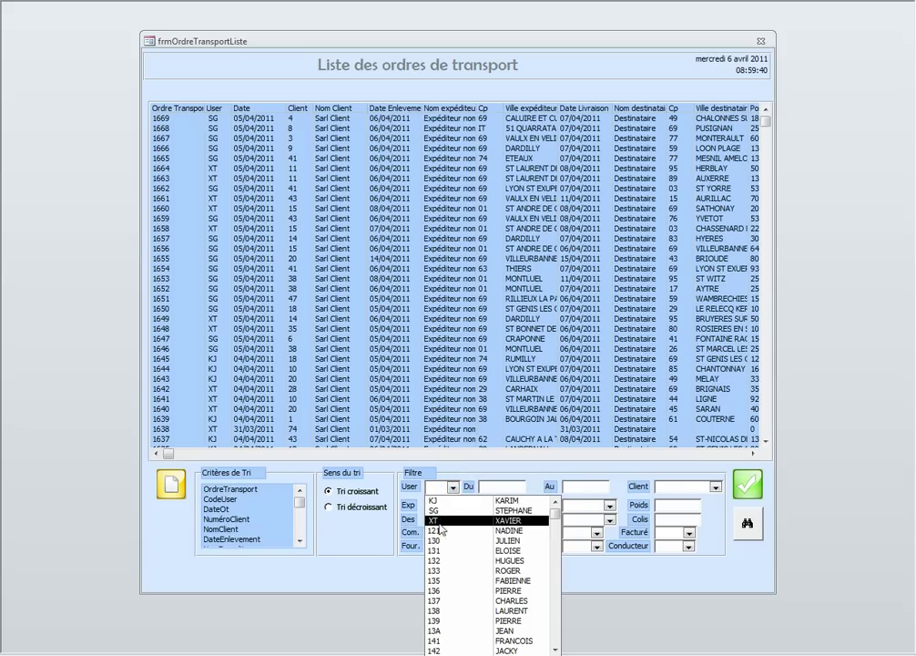
pyautogui.click(440, 521)
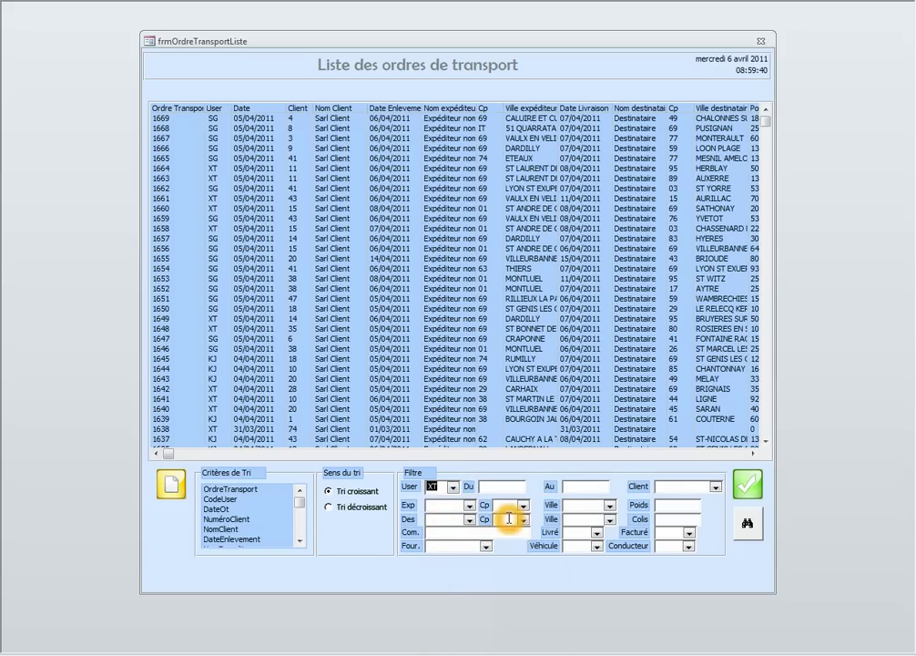
pyautogui.click(506, 492)
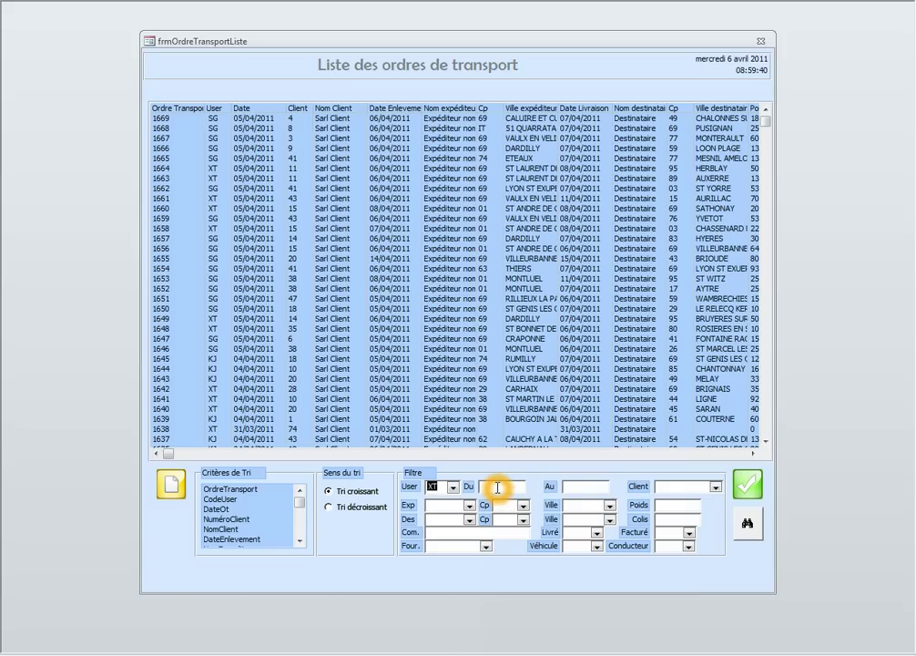
pyautogui.click(537, 489)
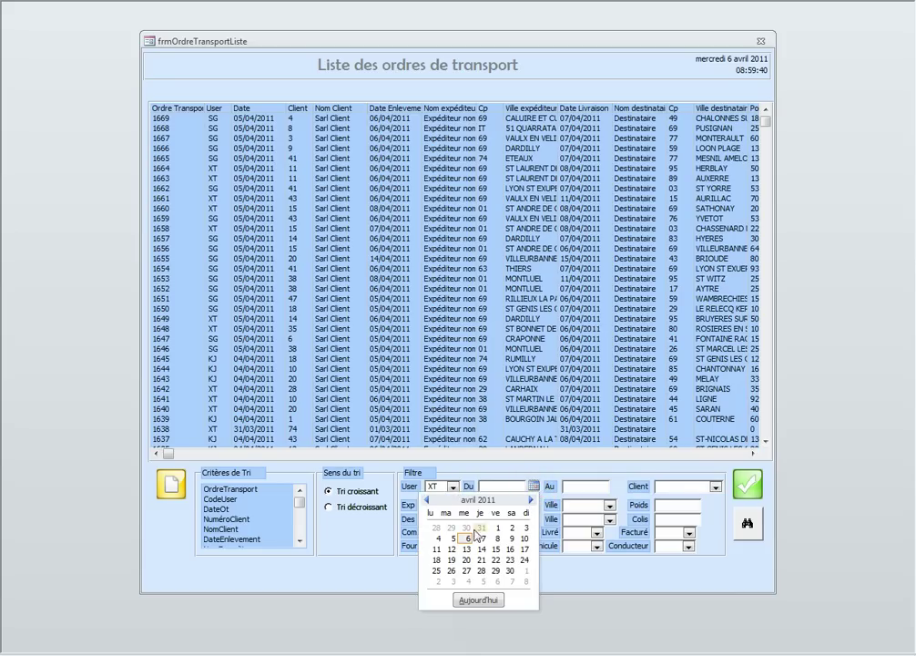
pyautogui.click(499, 485)
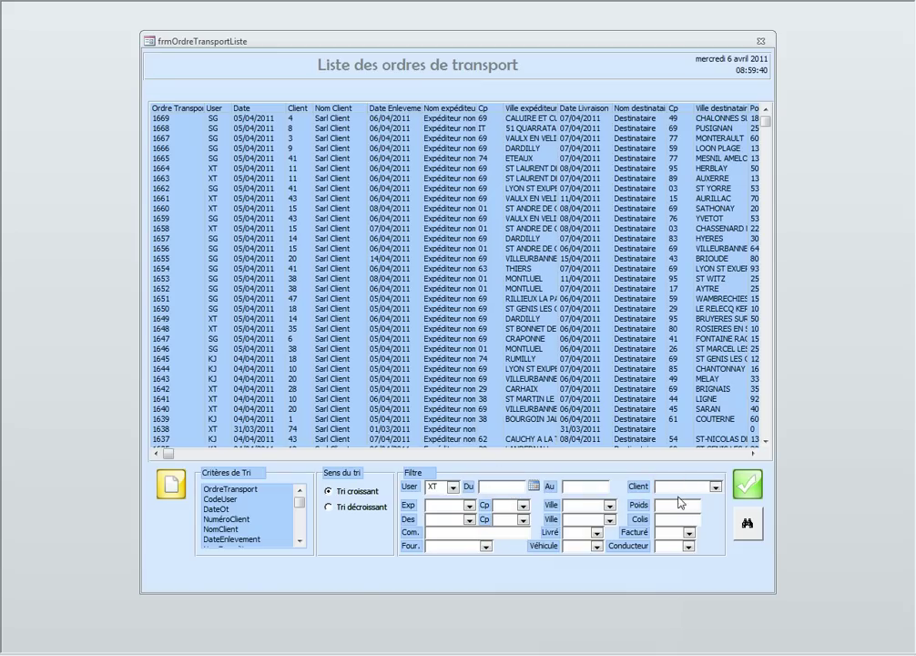
pyautogui.click(507, 506)
pyautogui.click(460, 537)
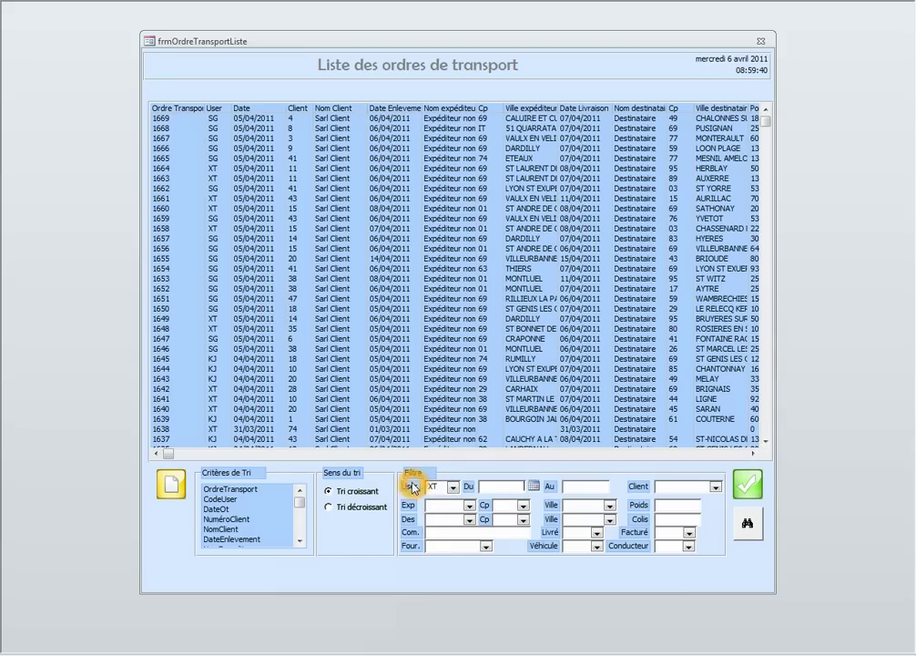
pyautogui.click(746, 524)
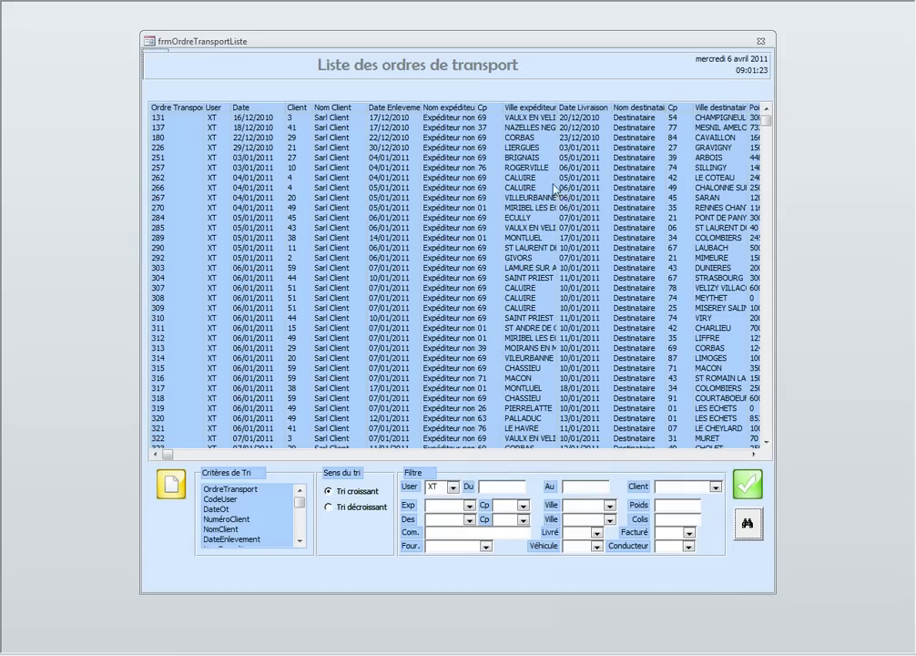
# Switch the sort direction to descending (Tri décroissant) and rerun the search on the XT orders
pyautogui.click(518, 348)
pyautogui.click(307, 356)
pyautogui.click(339, 496)
pyautogui.click(340, 513)
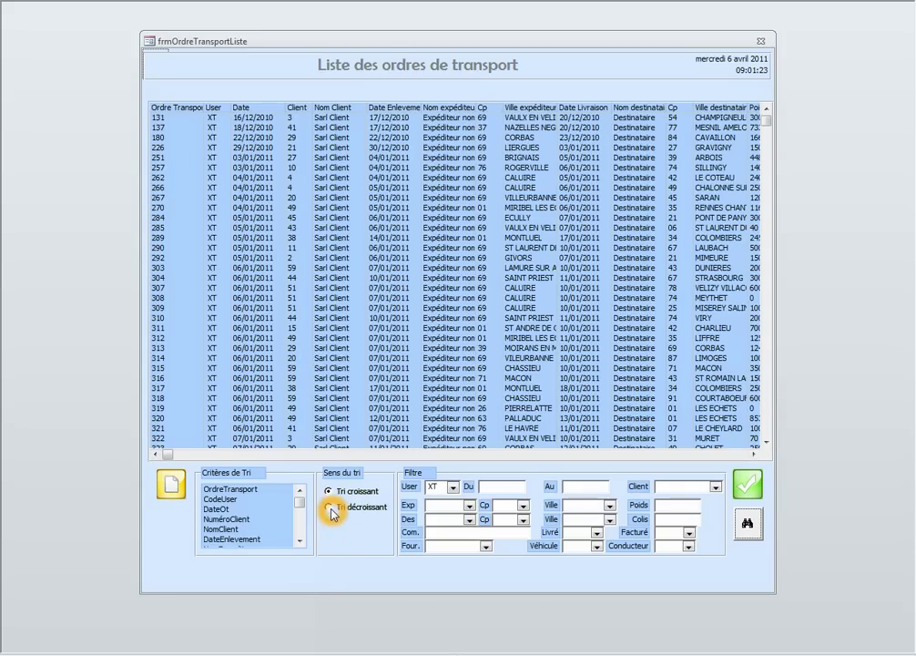
pyautogui.click(353, 506)
pyautogui.click(746, 524)
pyautogui.click(212, 191)
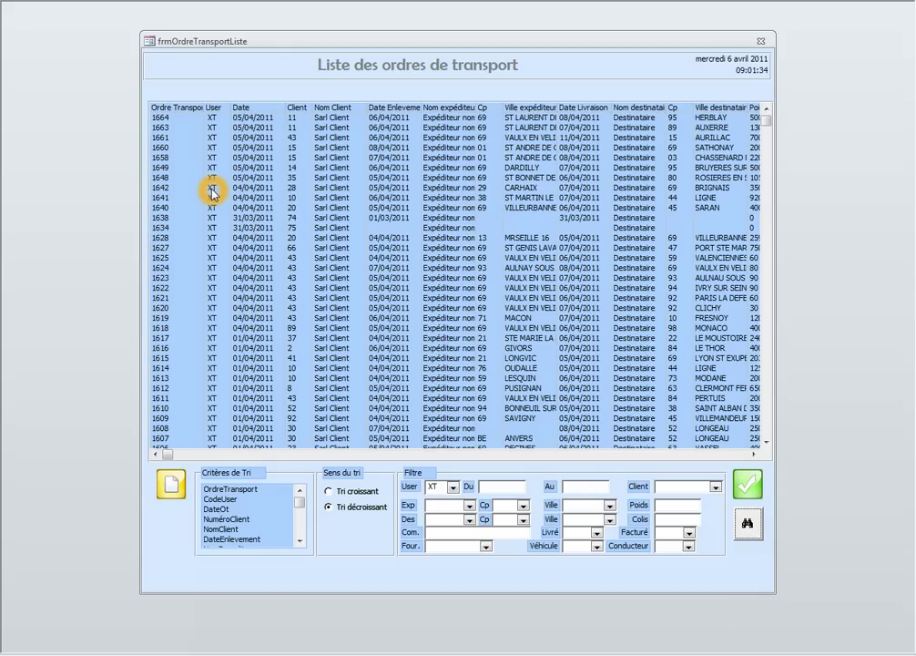
# Open the transport order from MONTLUEL to GARGES LES GONESSE with pickup on 05/04/2011 and delivery on 06/04/2011
pyautogui.click(767, 443)
pyautogui.moveTo(768, 443); pyautogui.dragTo(768, 443)
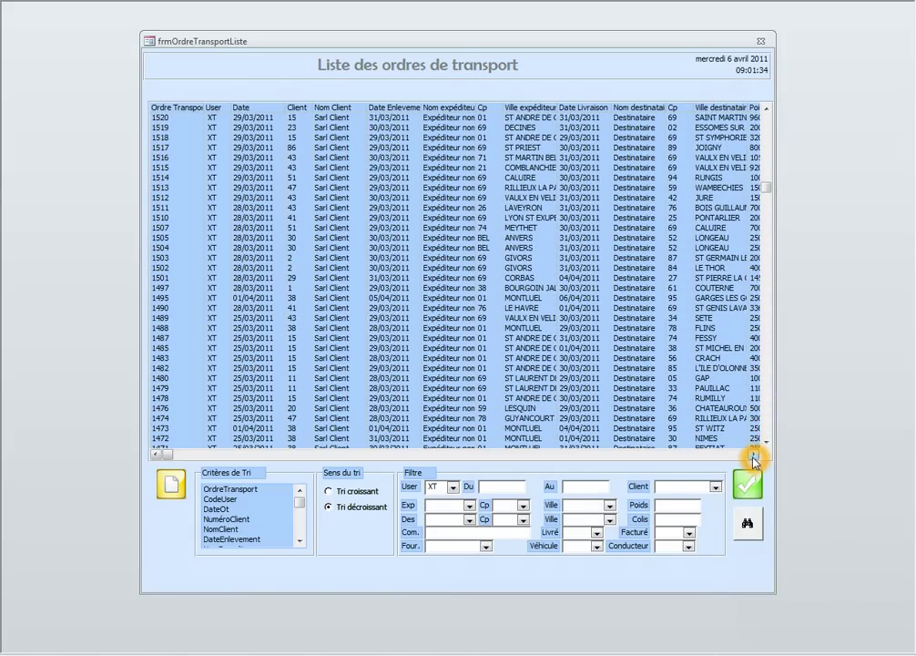
pyautogui.moveTo(167, 458); pyautogui.dragTo(460, 507)
pyautogui.moveTo(515, 514); pyautogui.dragTo(148, 490)
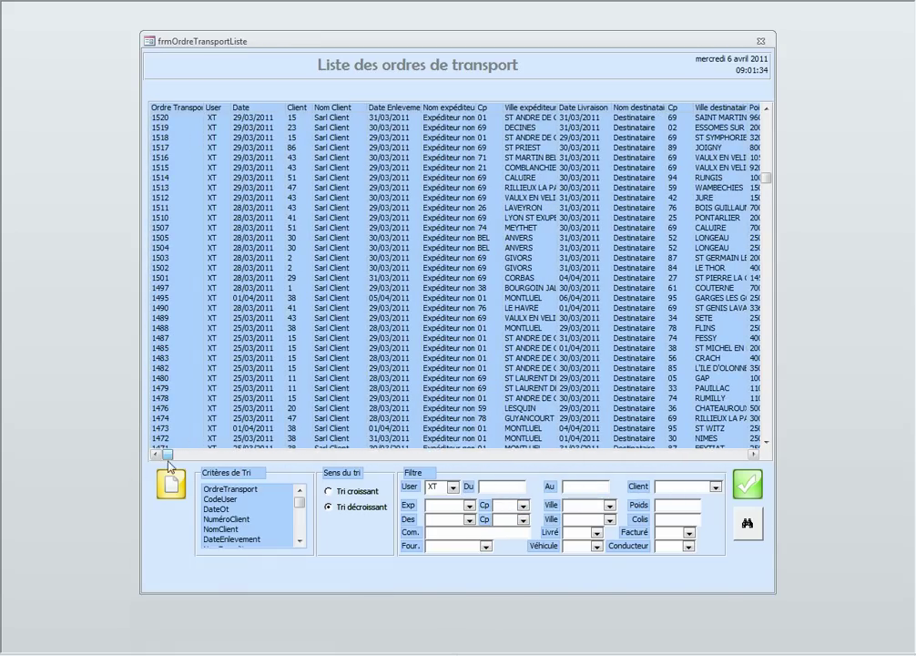
pyautogui.click(176, 421)
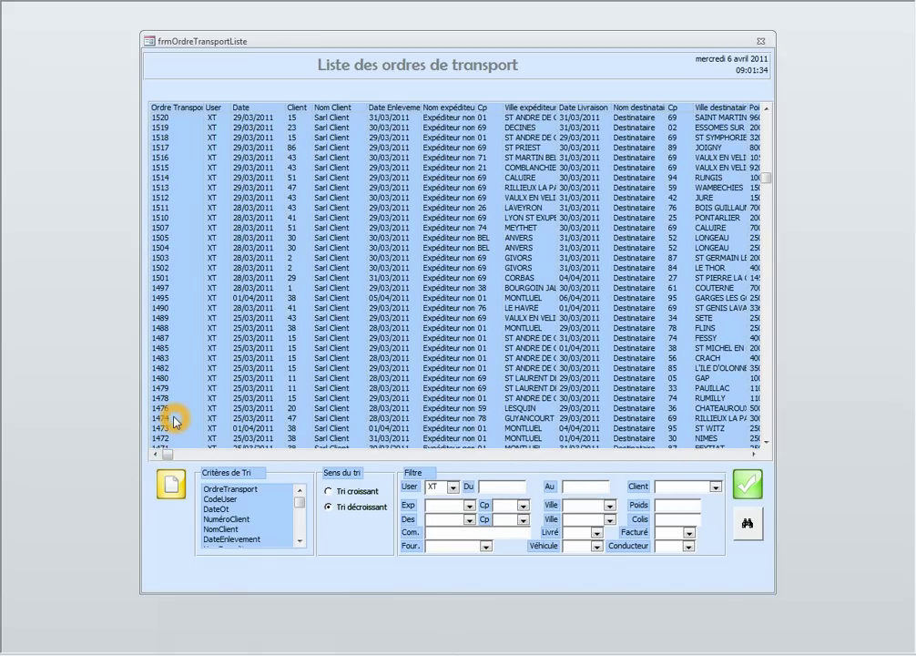
pyautogui.click(167, 298)
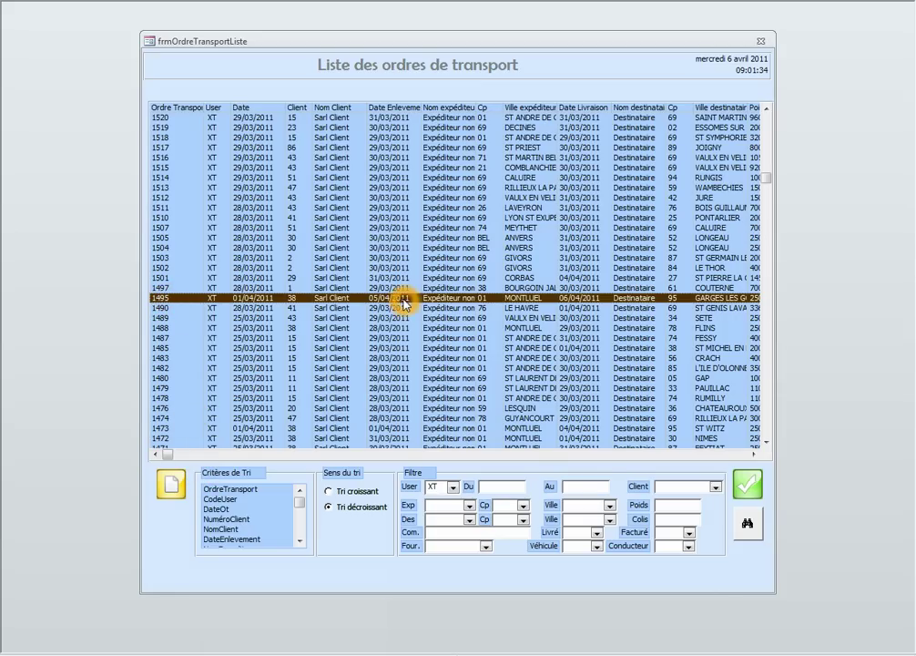
pyautogui.doubleClick(270, 302)
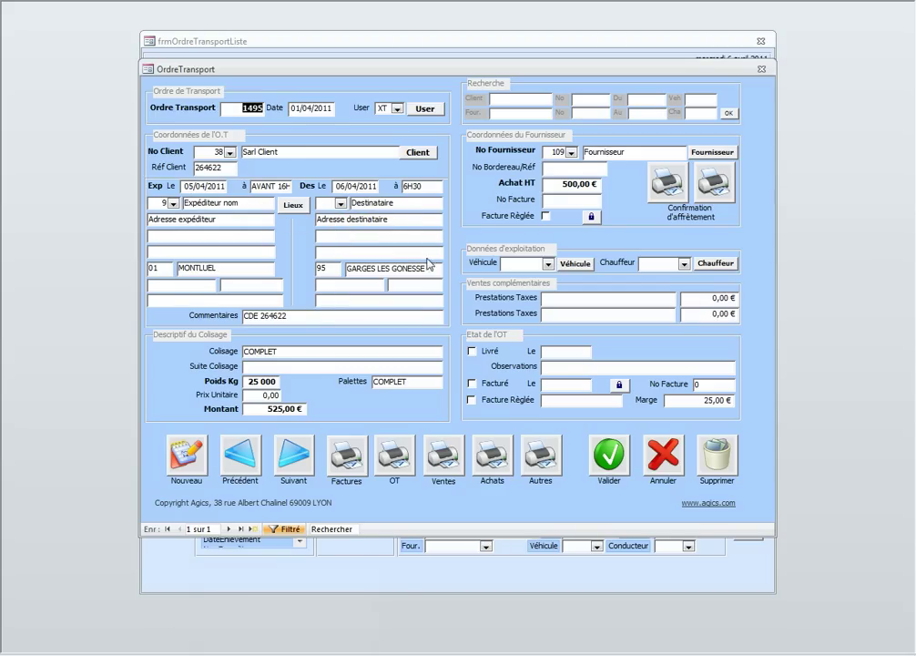
# Generate the charter confirmation (Confirmation d'affrètement) for the open order and maximize its print preview
pyautogui.click(249, 351)
pyautogui.click(548, 155)
pyautogui.click(562, 184)
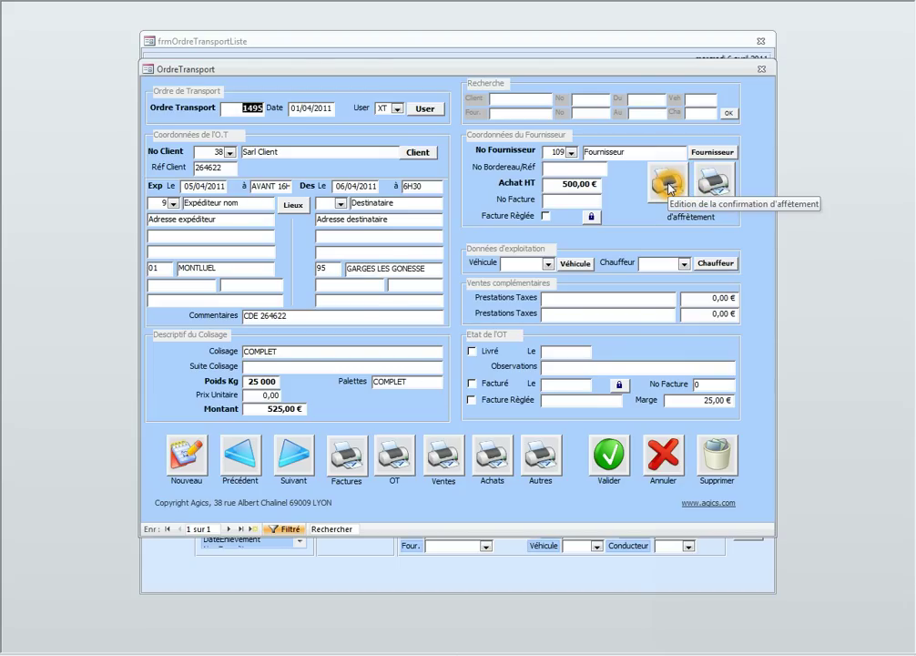
pyautogui.click(669, 189)
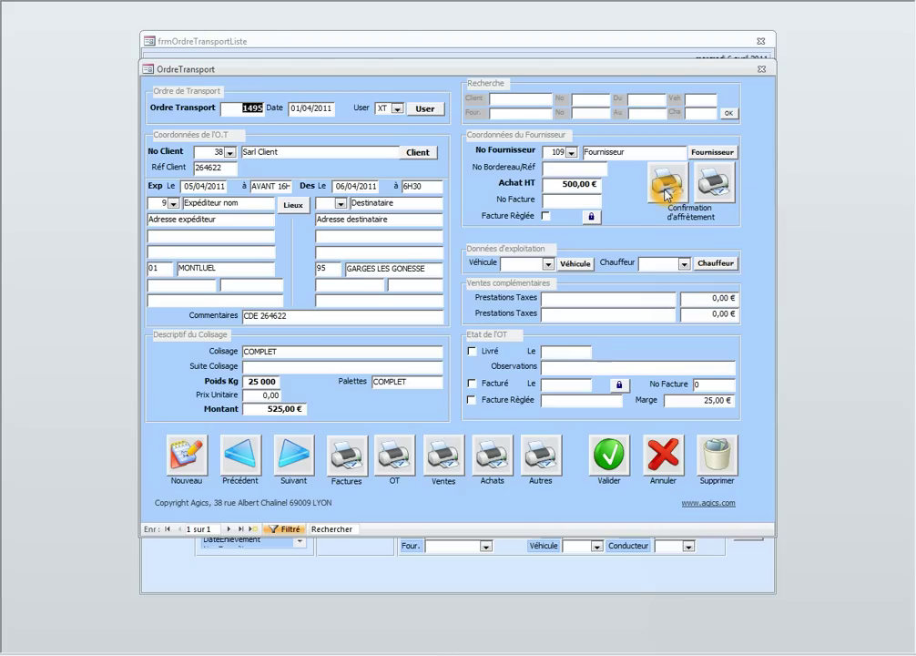
pyautogui.click(666, 190)
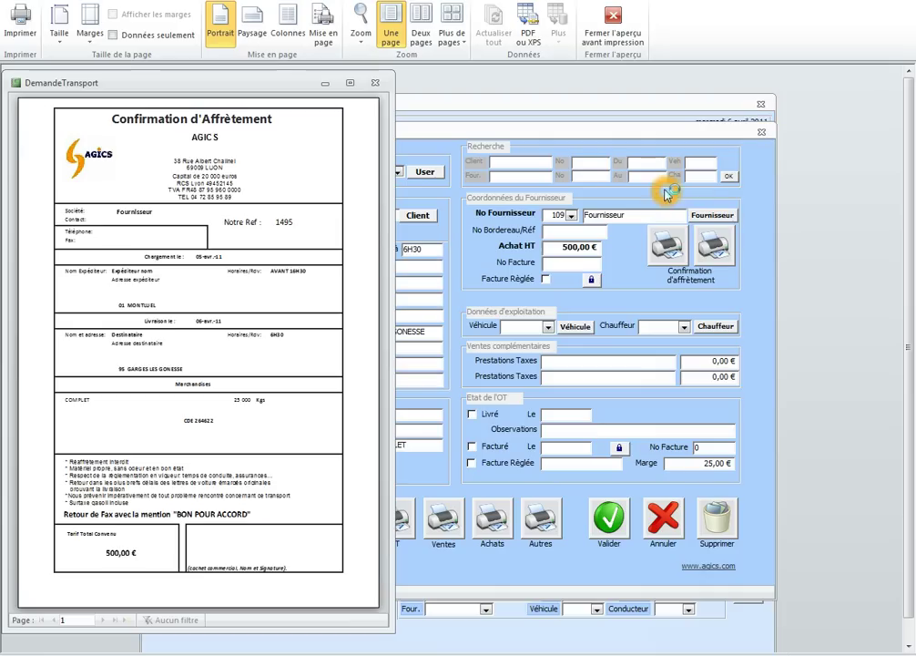
pyautogui.click(231, 163)
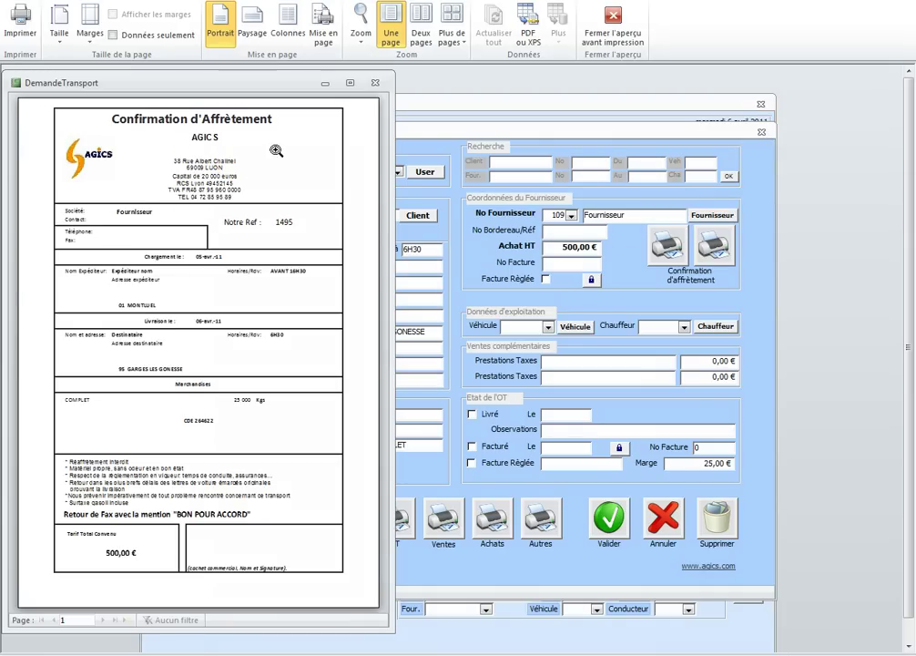
pyautogui.click(350, 89)
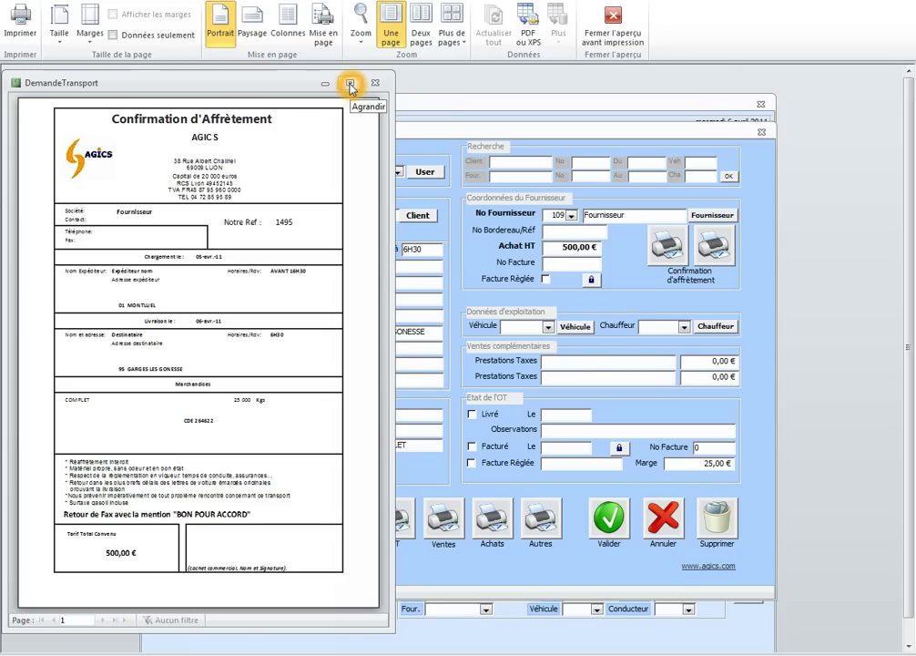
pyautogui.click(350, 85)
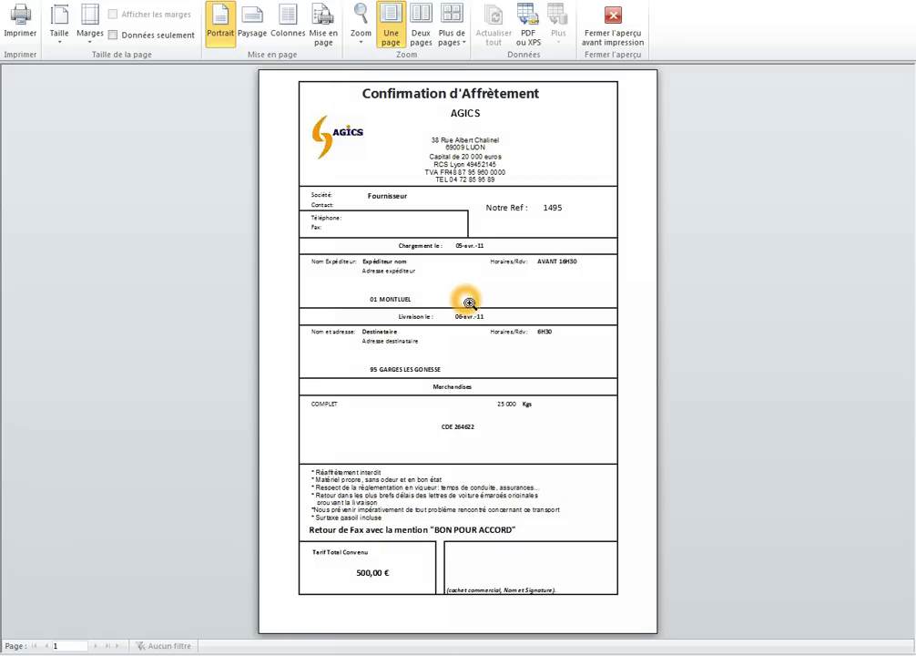
# Examine the confirmation's company header, supplier, loading, delivery, goods, conditions and agreed price, and close the print preview
pyautogui.click(534, 139)
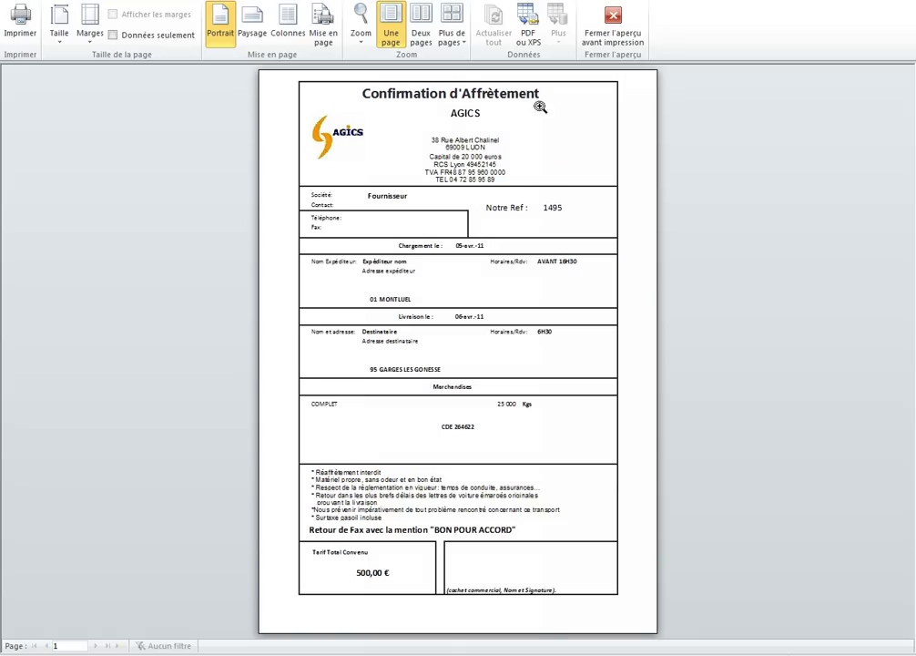
pyautogui.click(378, 107)
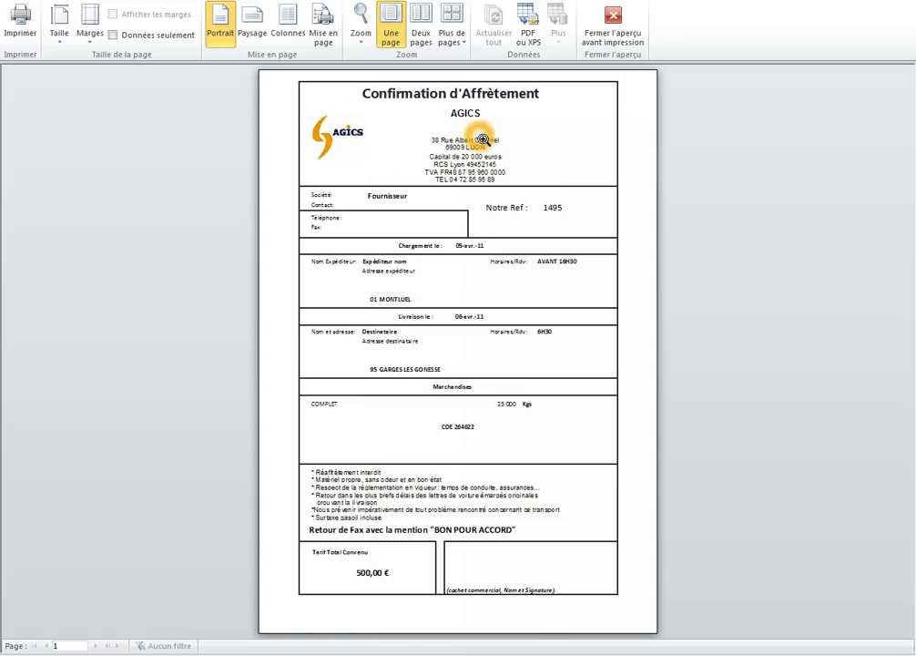
pyautogui.click(517, 179)
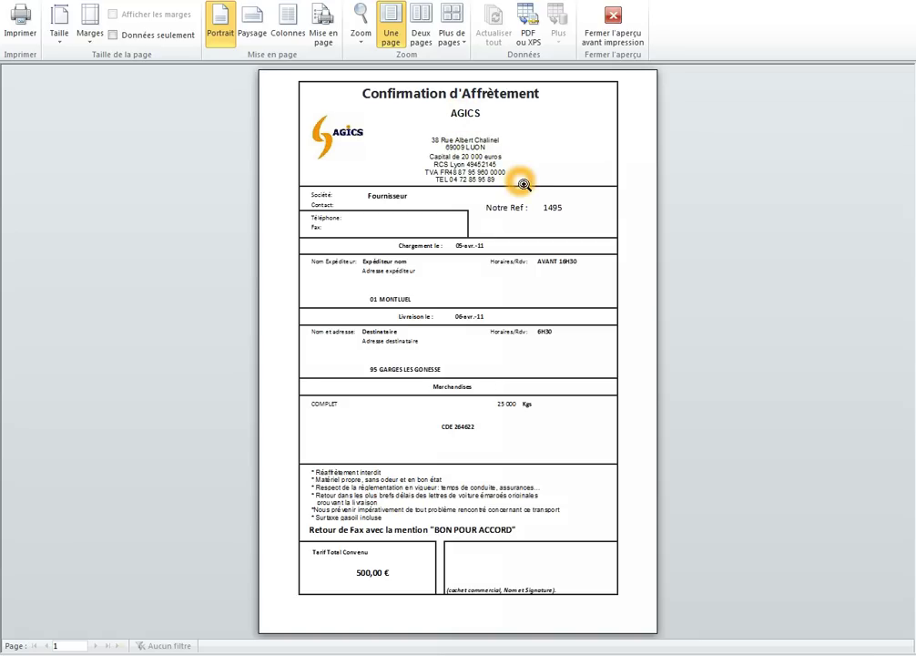
pyautogui.click(376, 197)
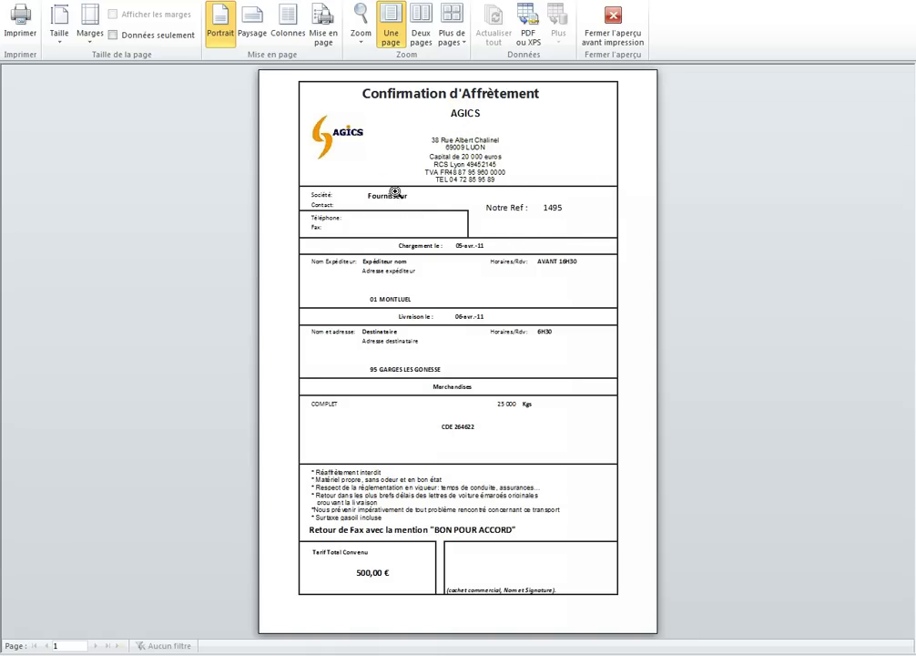
pyautogui.click(558, 233)
pyautogui.click(619, 299)
pyautogui.click(343, 302)
pyautogui.click(378, 397)
pyautogui.click(609, 436)
pyautogui.click(471, 503)
pyautogui.click(356, 474)
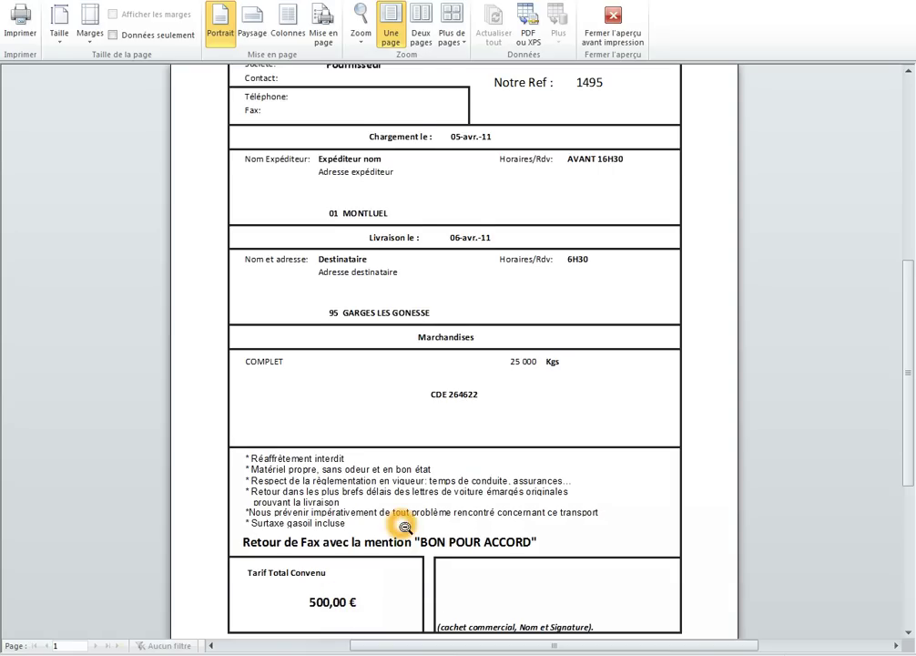
pyautogui.scroll(1, 405, 526)
pyautogui.scroll(5, 405, 526)
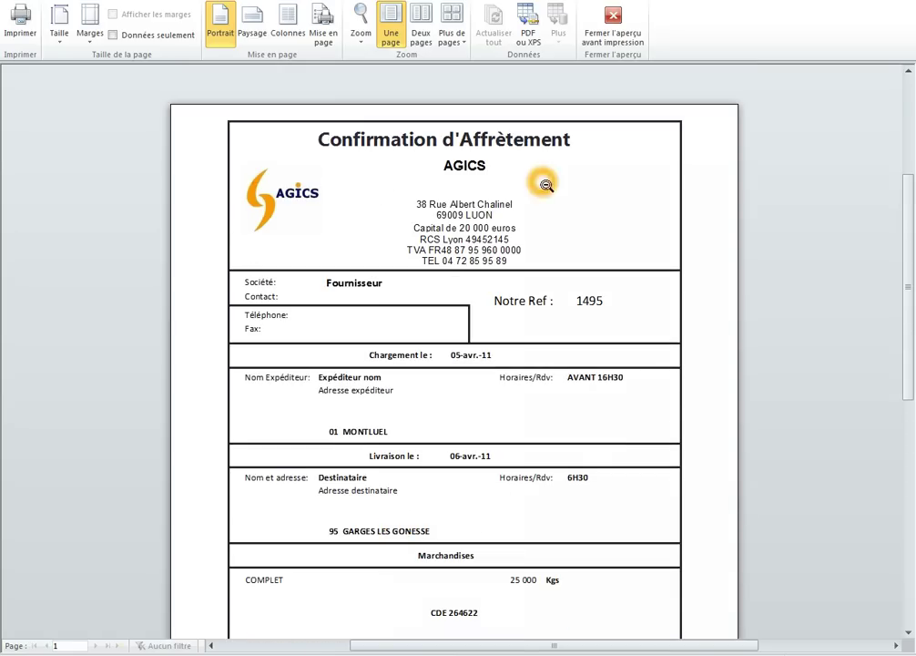
pyautogui.click(615, 40)
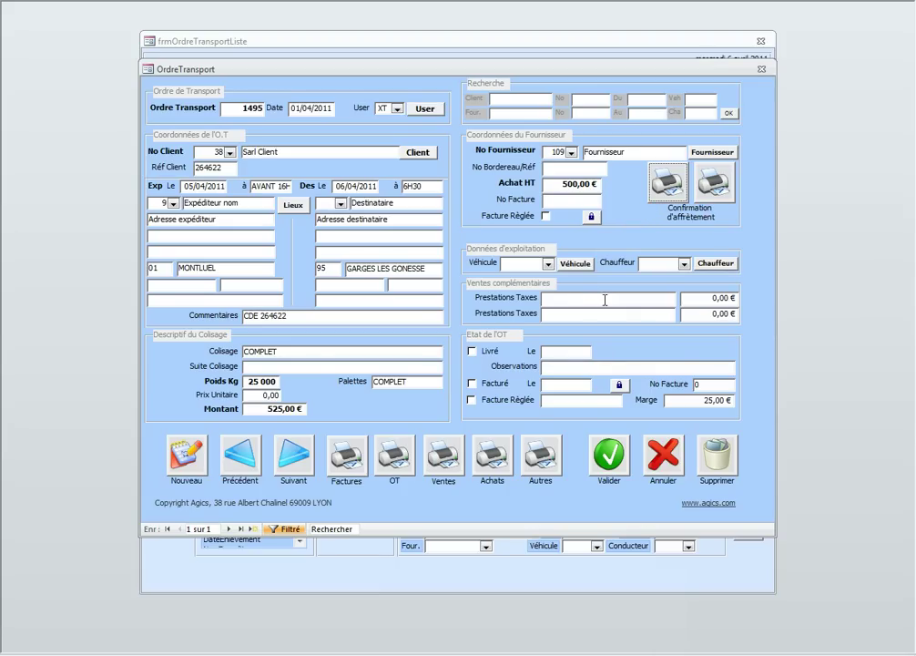
# Examine the order's vehicle and driver fields, additional sales lines, and delivered and invoiced status fields
pyautogui.click(548, 264)
pyautogui.click(548, 264)
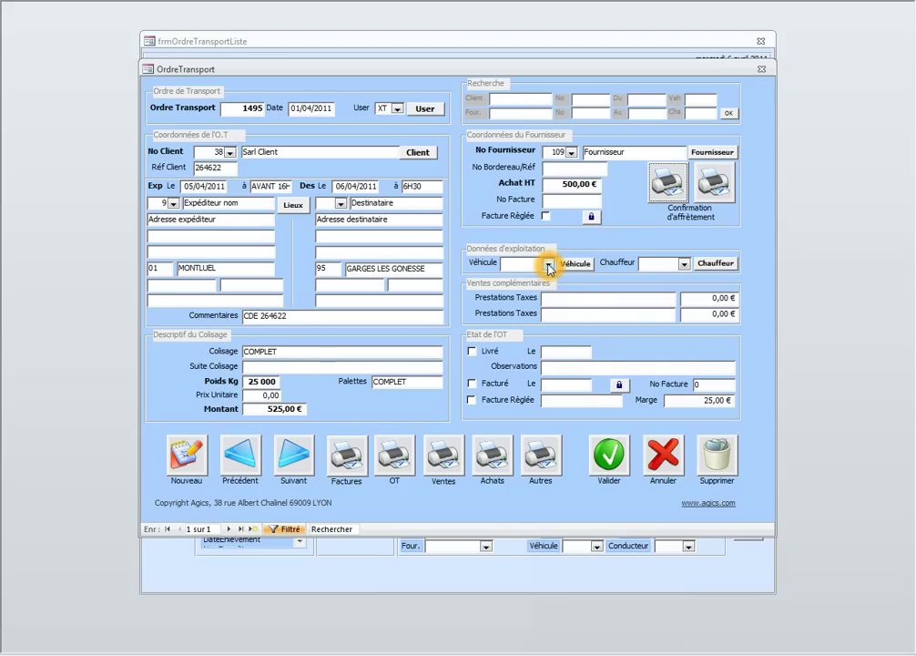
pyautogui.click(523, 258)
pyautogui.click(644, 267)
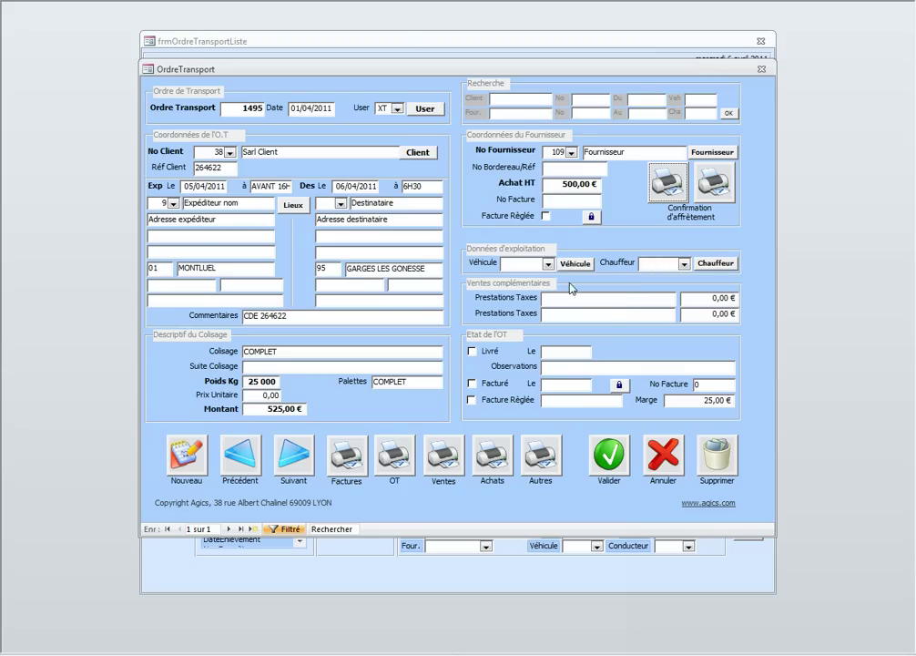
pyautogui.click(528, 261)
pyautogui.click(528, 264)
pyautogui.click(604, 300)
pyautogui.click(473, 353)
pyautogui.click(550, 353)
pyautogui.click(474, 353)
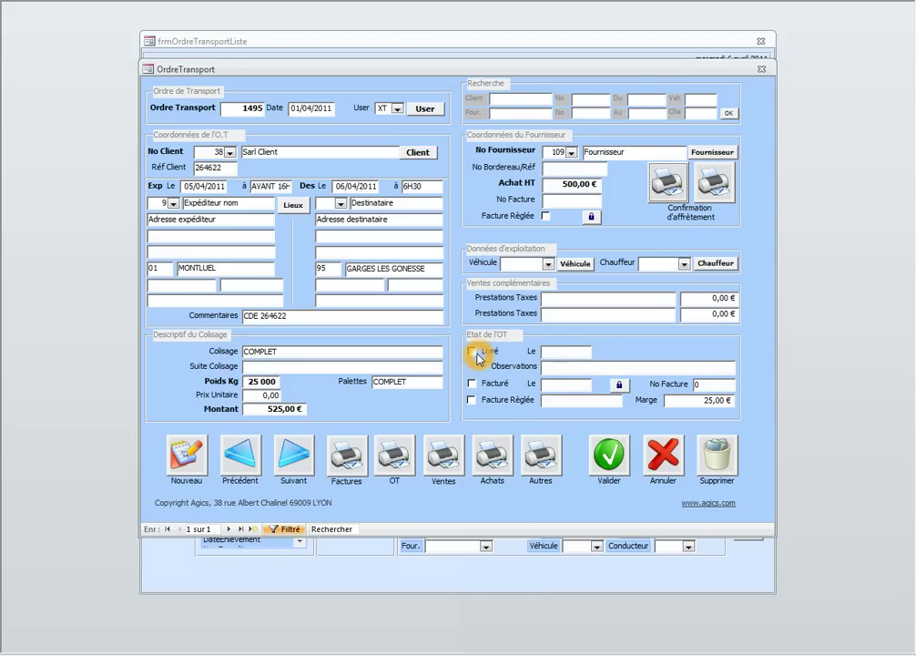
pyautogui.click(473, 384)
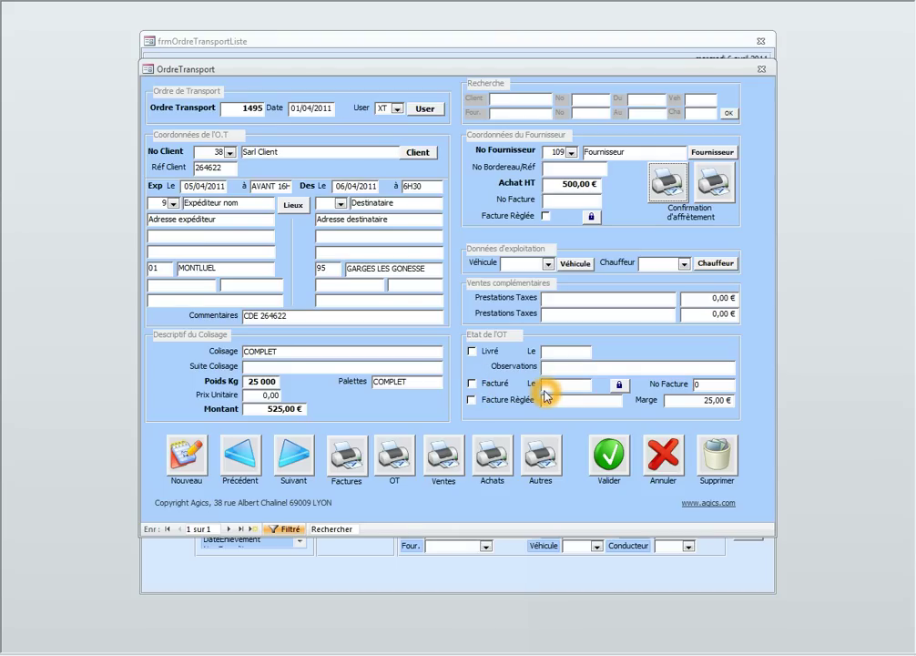
pyautogui.click(471, 389)
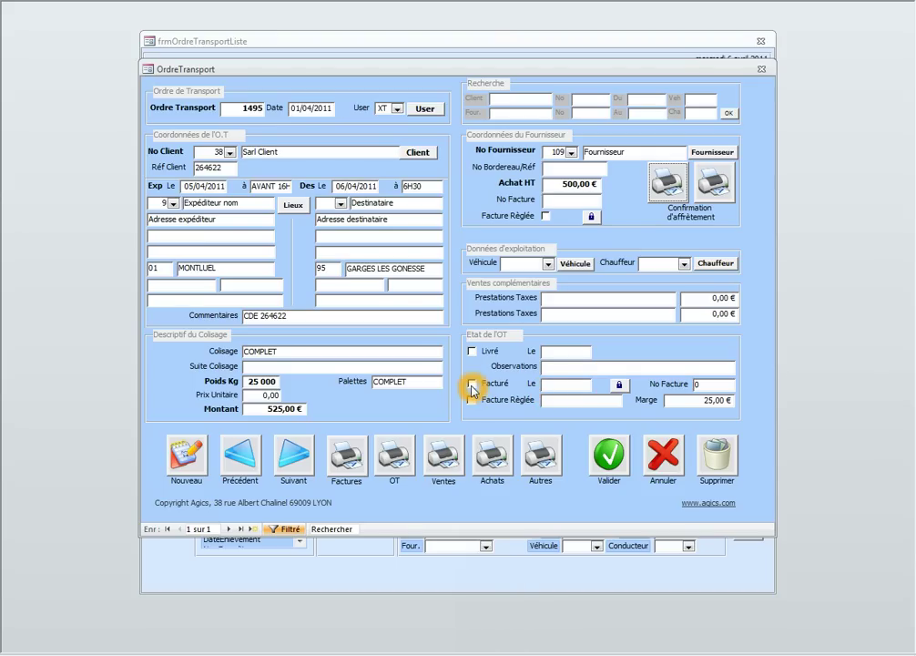
# Examine the order's invoicing date, invoice number and Facture Règlée fields, plus the invoice and charter confirmation print options
pyautogui.click(574, 404)
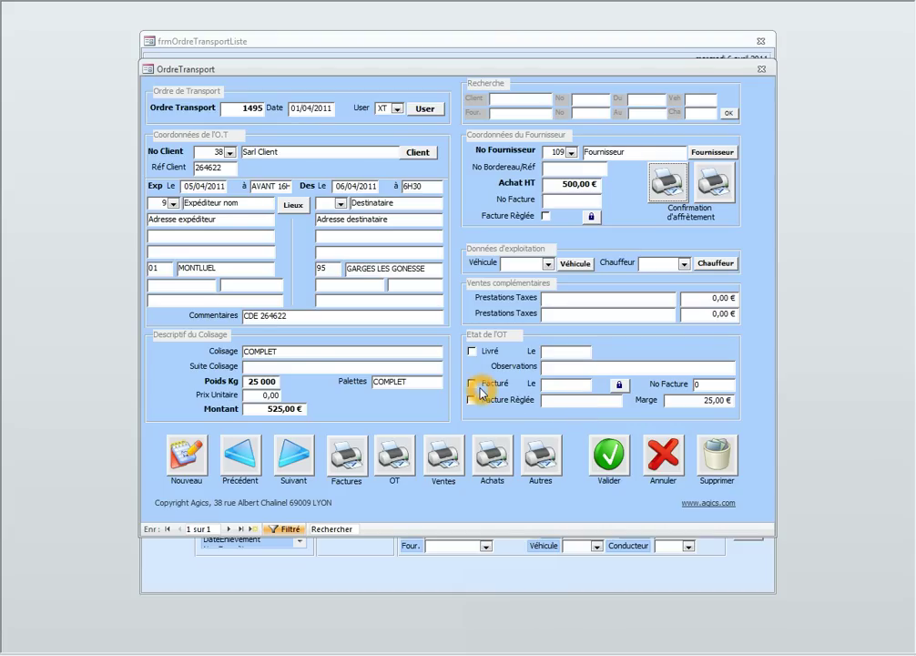
pyautogui.click(548, 382)
pyautogui.click(707, 384)
pyautogui.click(473, 402)
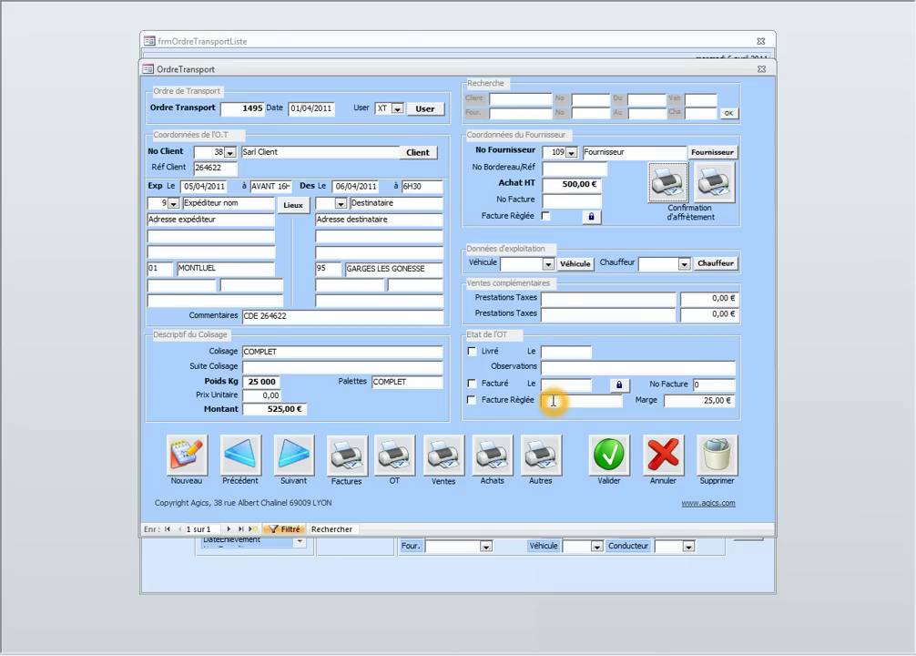
pyautogui.click(473, 403)
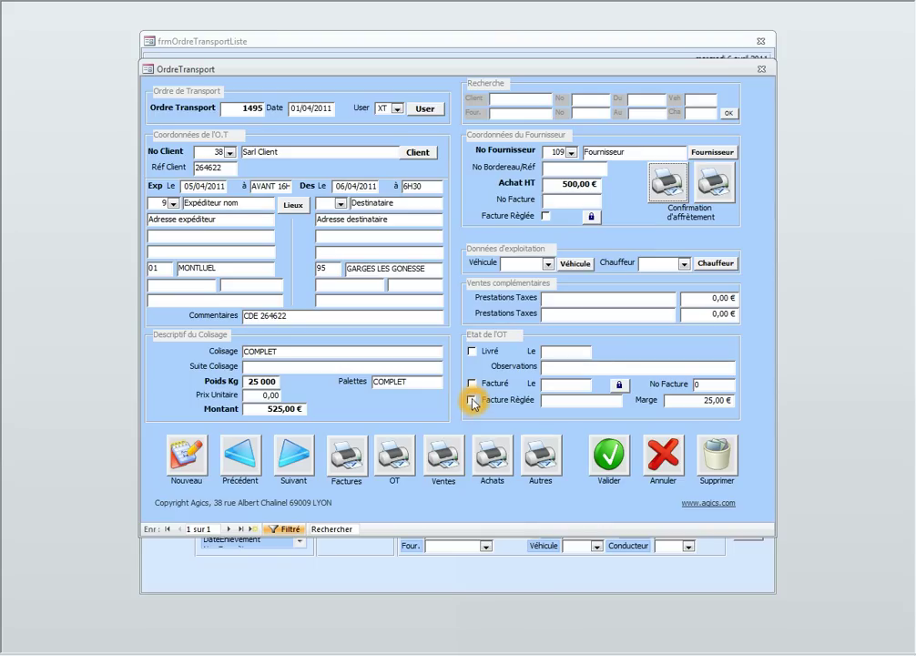
pyautogui.click(539, 411)
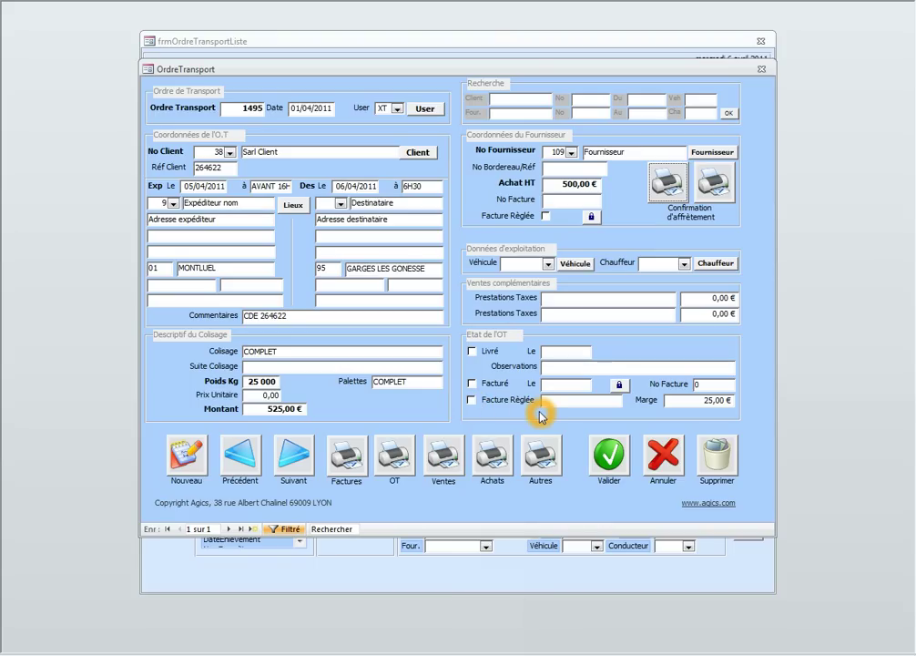
pyautogui.click(472, 403)
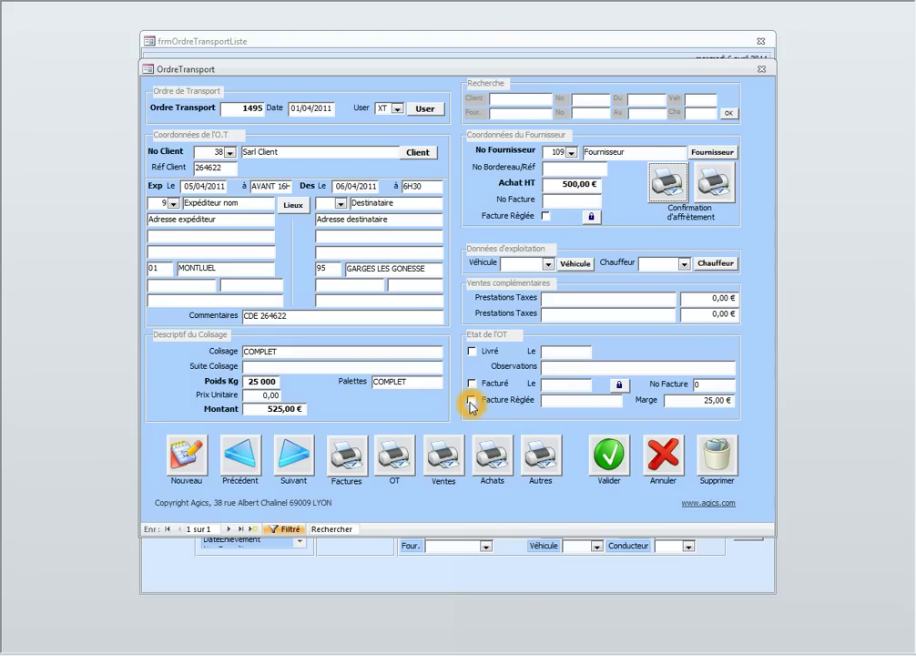
pyautogui.click(552, 402)
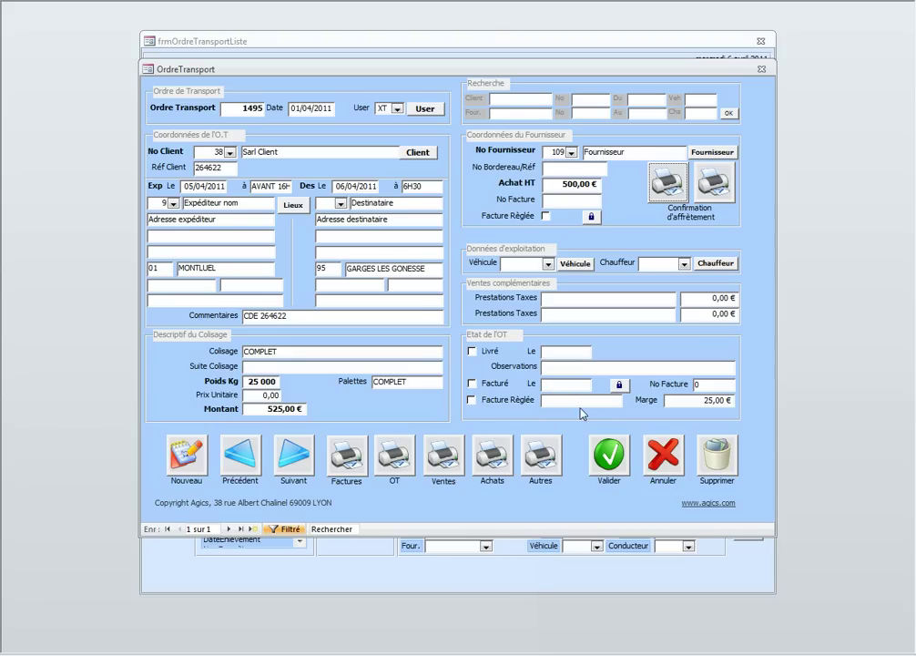
pyautogui.click(355, 484)
pyautogui.click(639, 172)
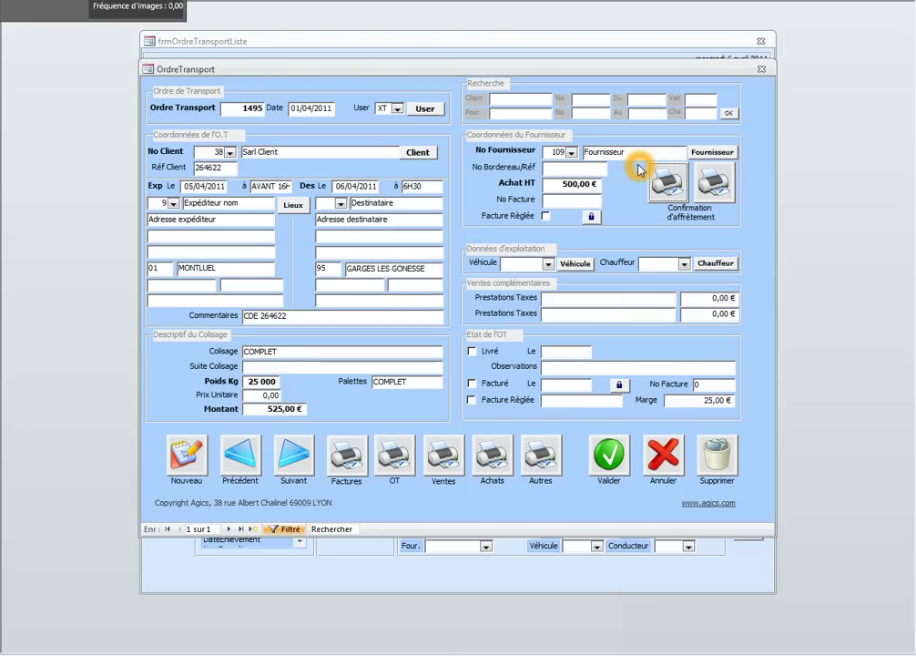
pyautogui.click(667, 204)
# Close the open transport order and the transport order list to return to the general menu
pyautogui.click(761, 69)
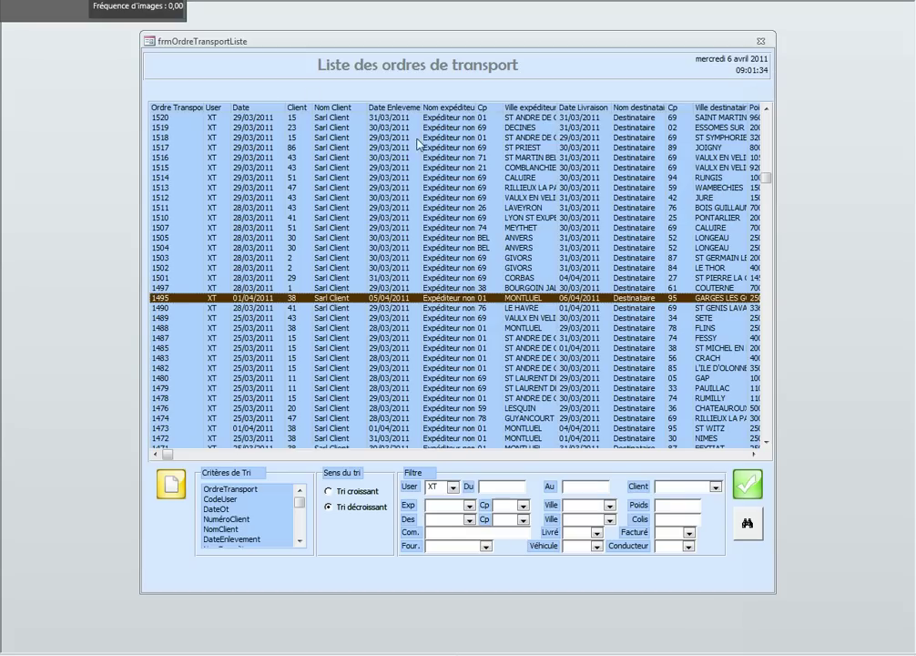
pyautogui.click(761, 43)
pyautogui.click(762, 46)
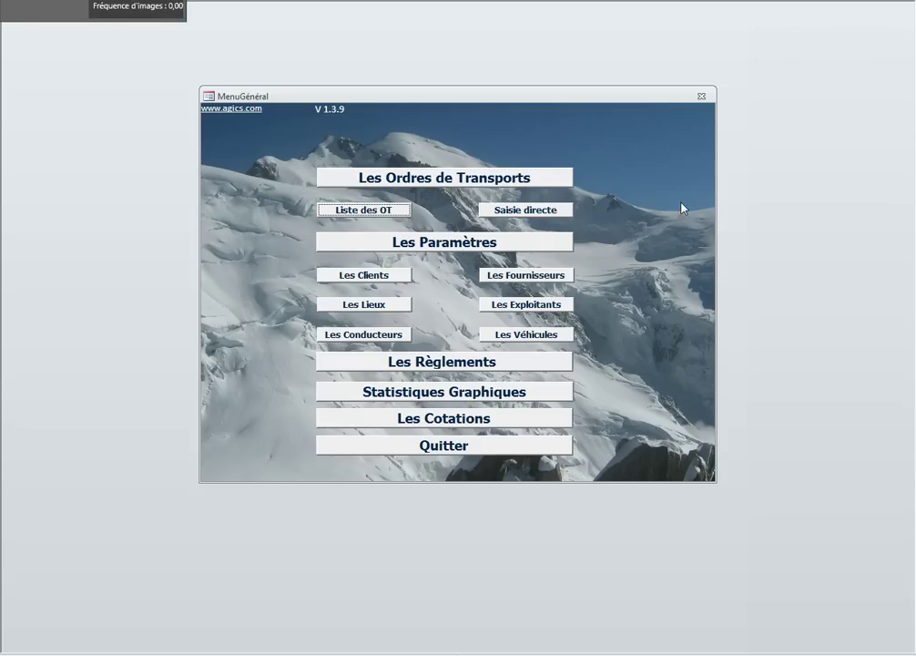